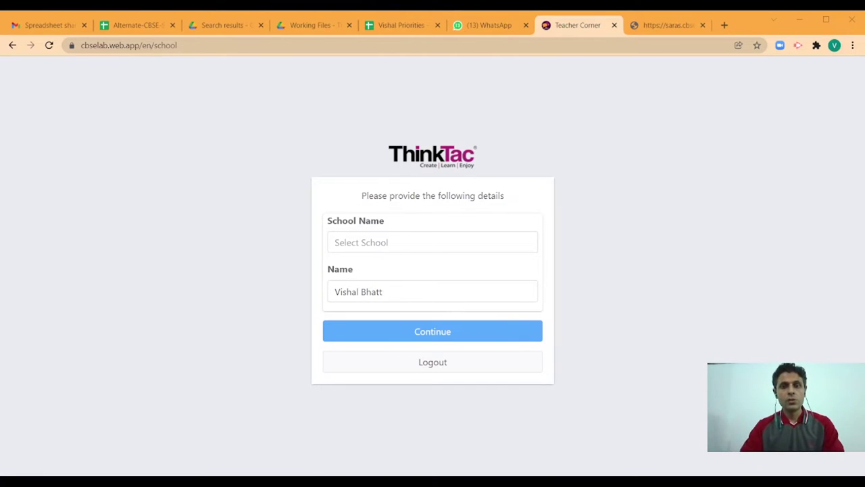
Create and submit a new school, ThinkTac Experiential Learning School, with its registration number, phone and street
click(390, 243)
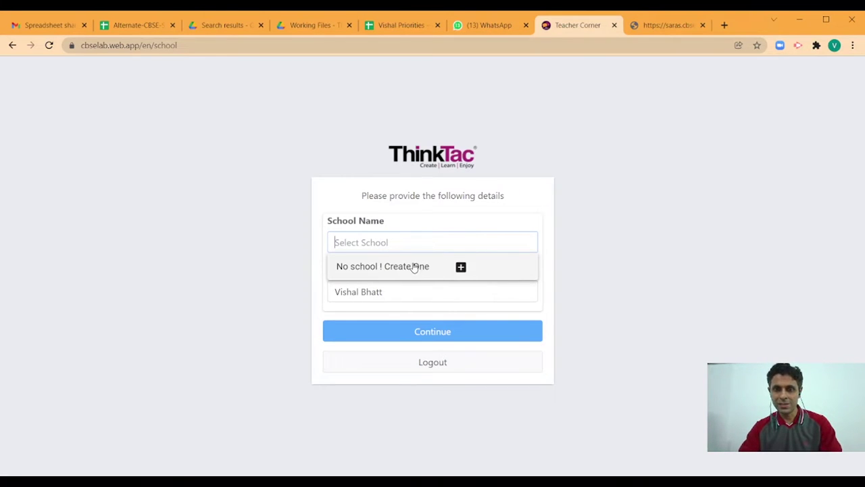
click(461, 269)
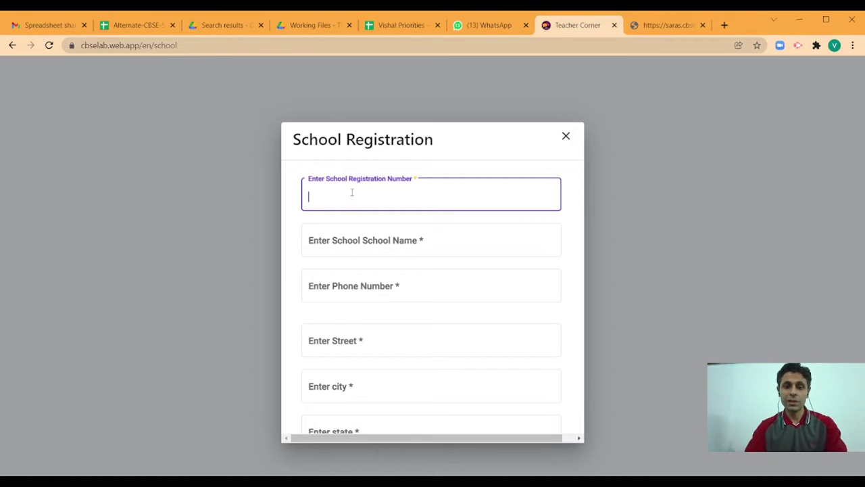
text(300)
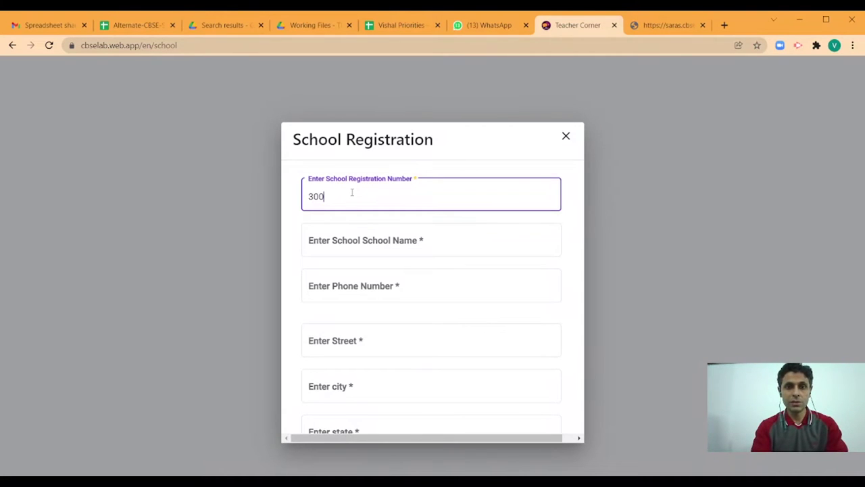
text(000)
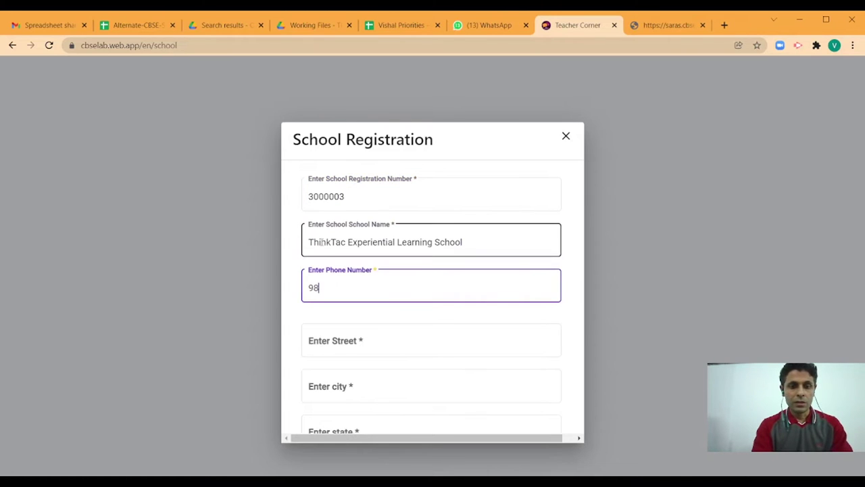
text(45)
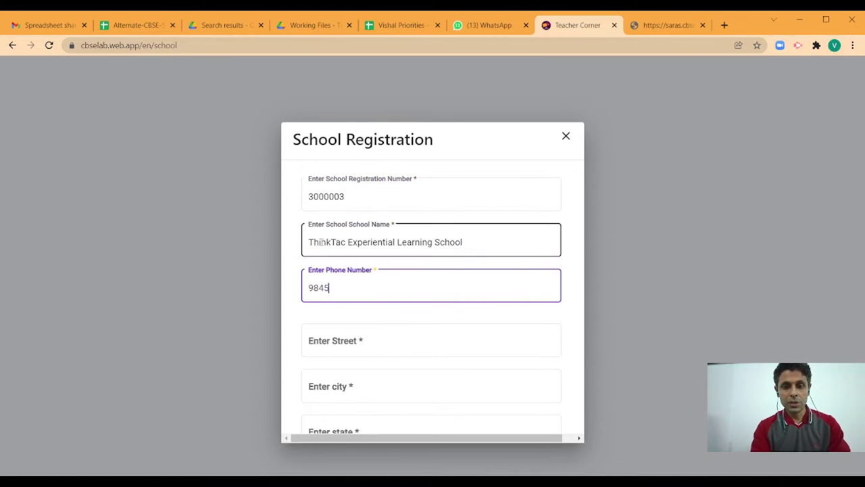
text(807429)
key(Tab)
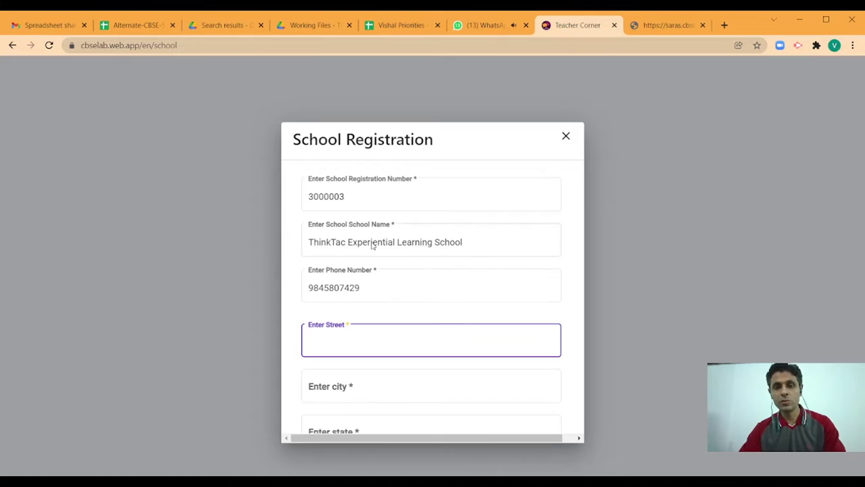
scroll(500, 272, down, 1)
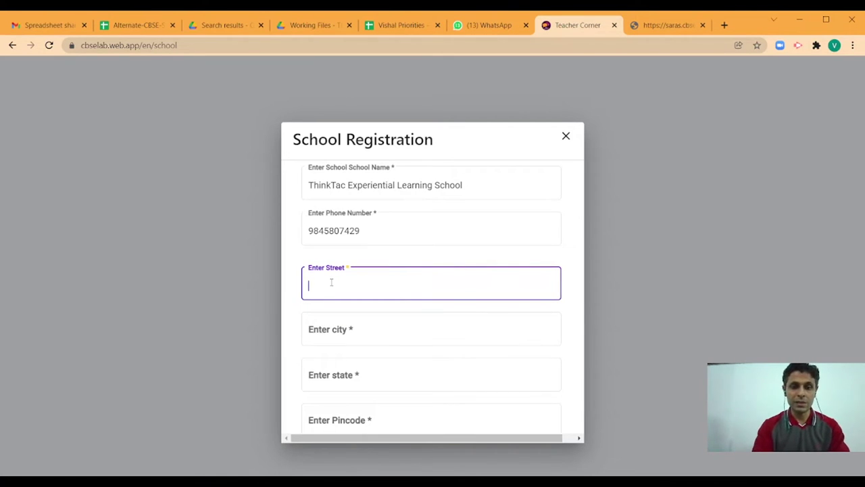
text(11th Main,)
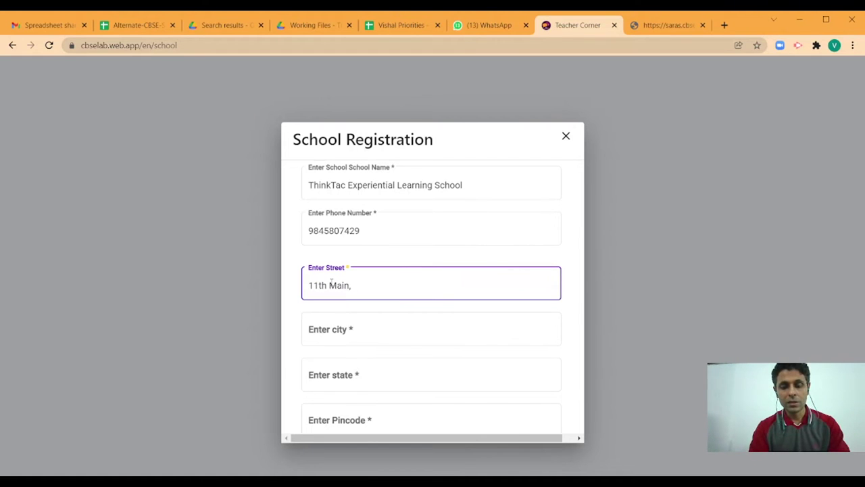
text( Malleshwaram)
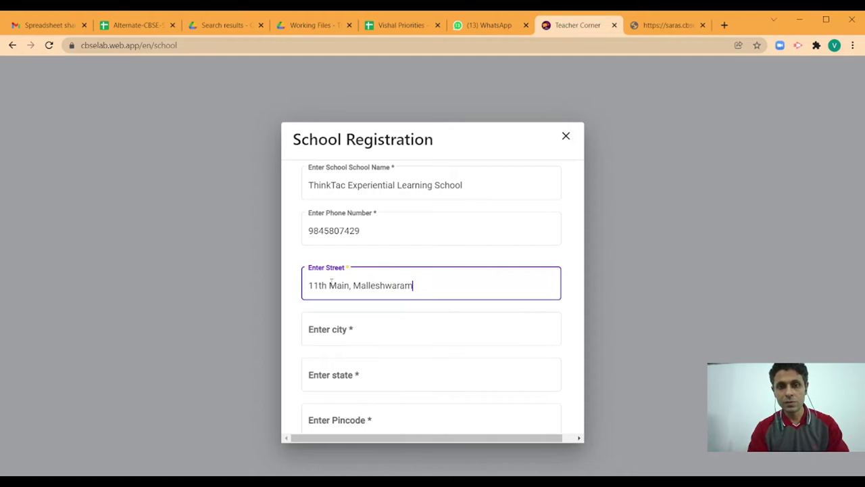
key(Tab)
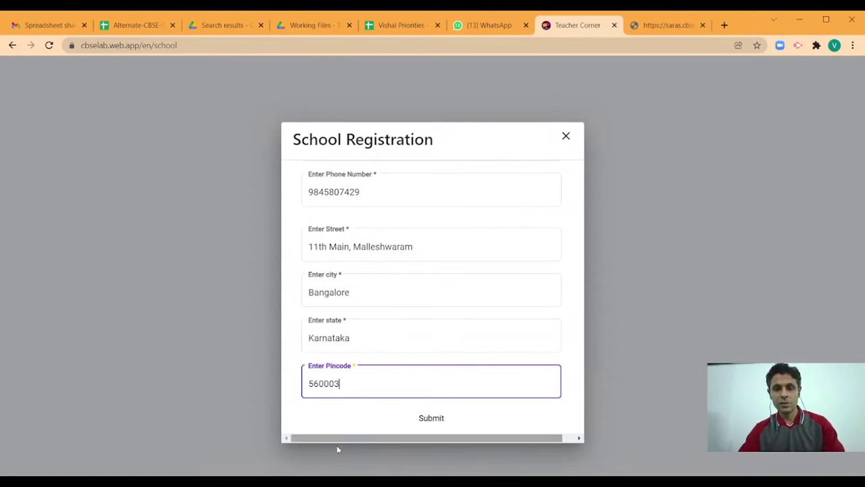
click(429, 418)
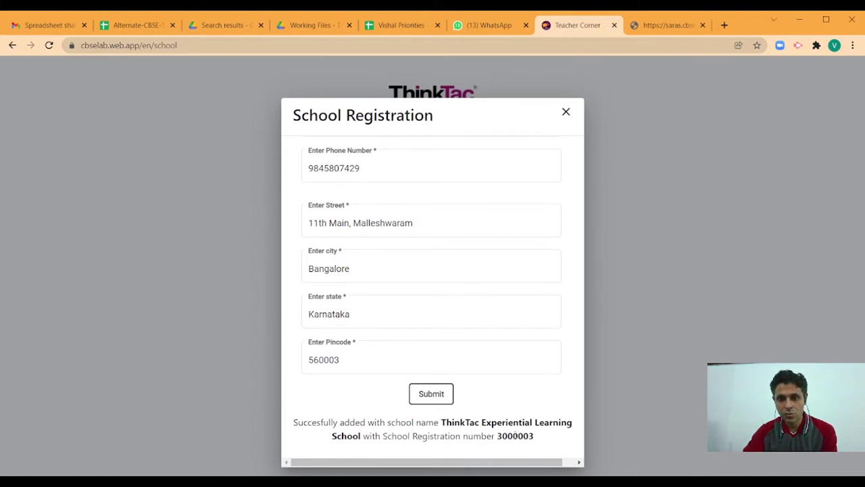
Close the registration form and set the first class row's section to A
click(566, 113)
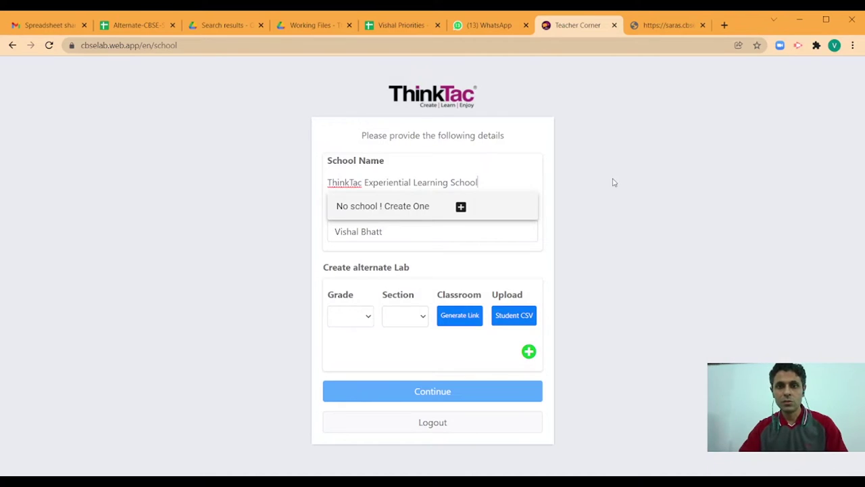
click(412, 232)
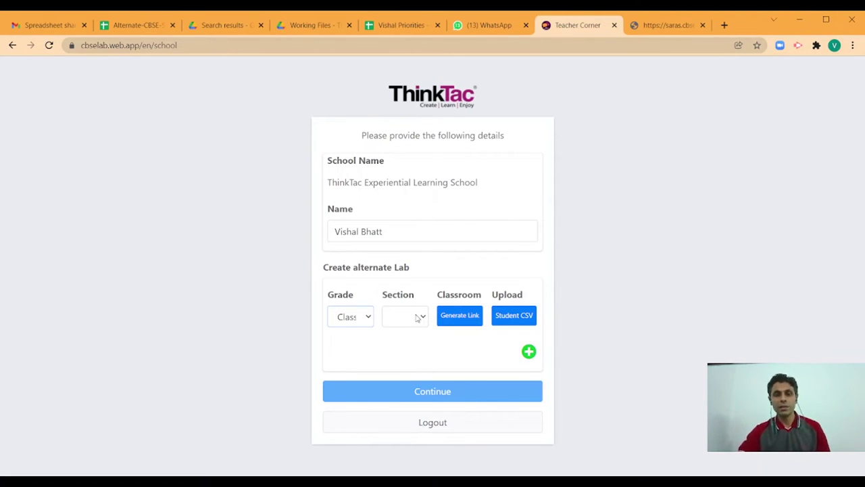
click(421, 320)
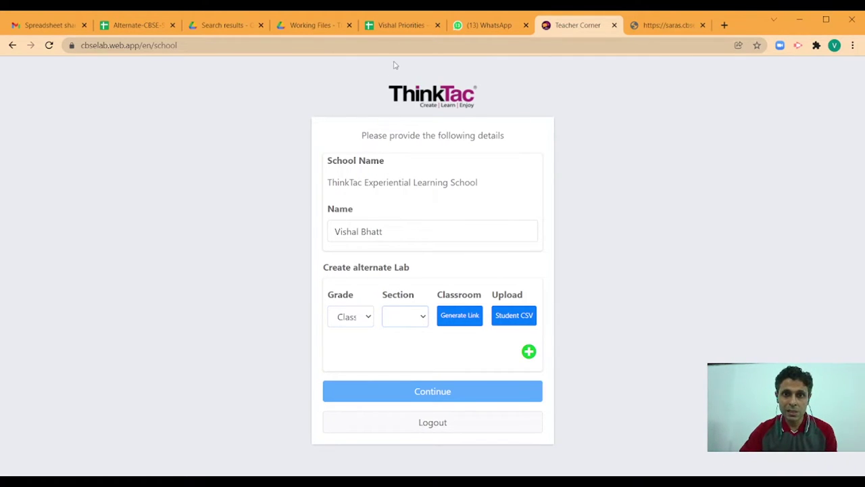
key(Down)
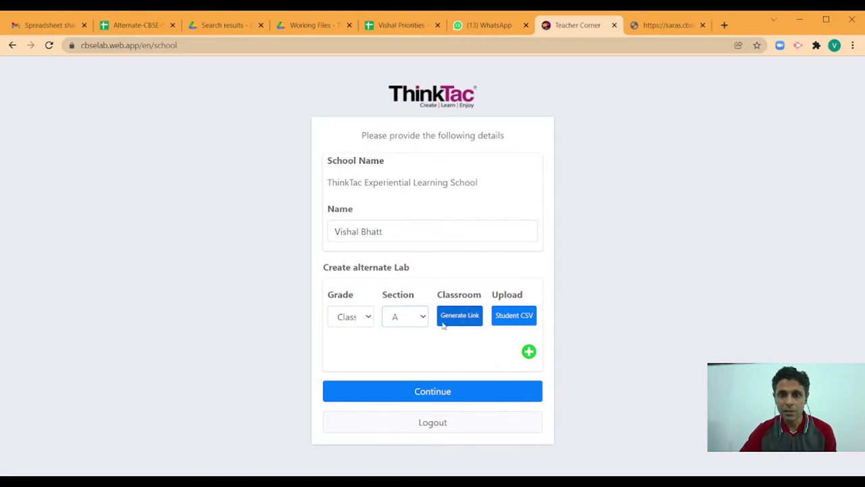
Add a second class row for Class 10, section B
click(529, 351)
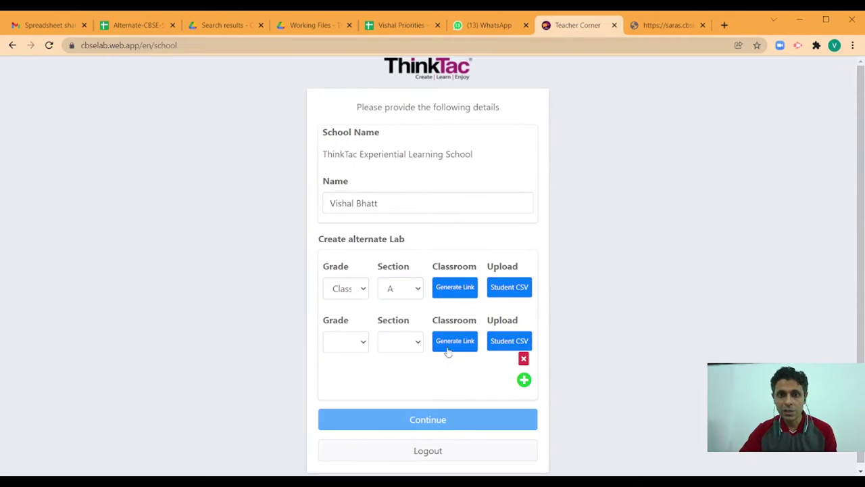
click(364, 345)
click(361, 376)
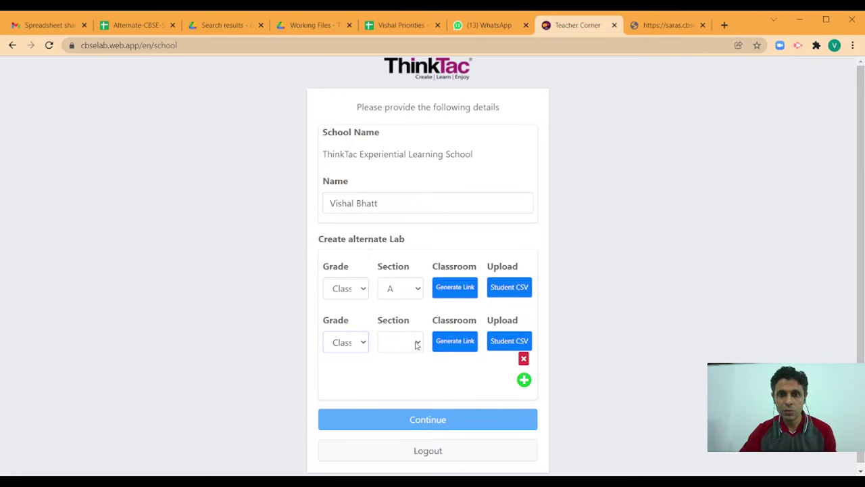
click(416, 344)
key(b)
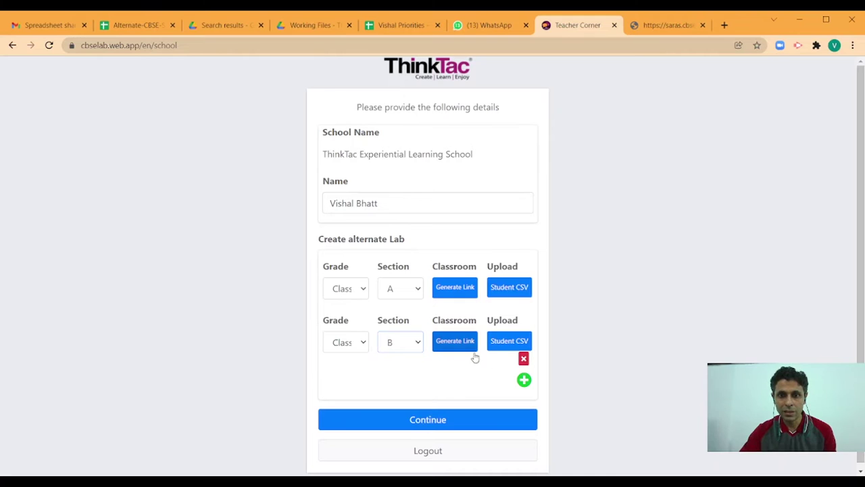
Add a third class row for Class 9, section A, and copy the first class's link
click(523, 380)
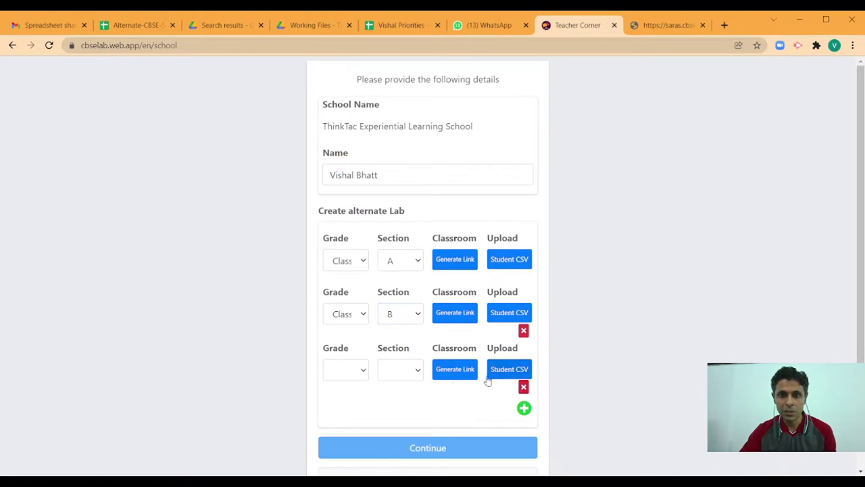
click(359, 373)
click(357, 390)
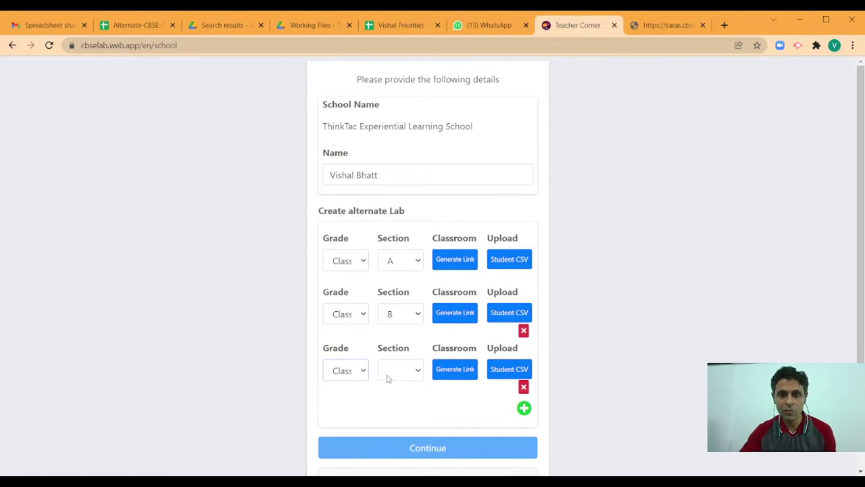
click(420, 370)
key(Down)
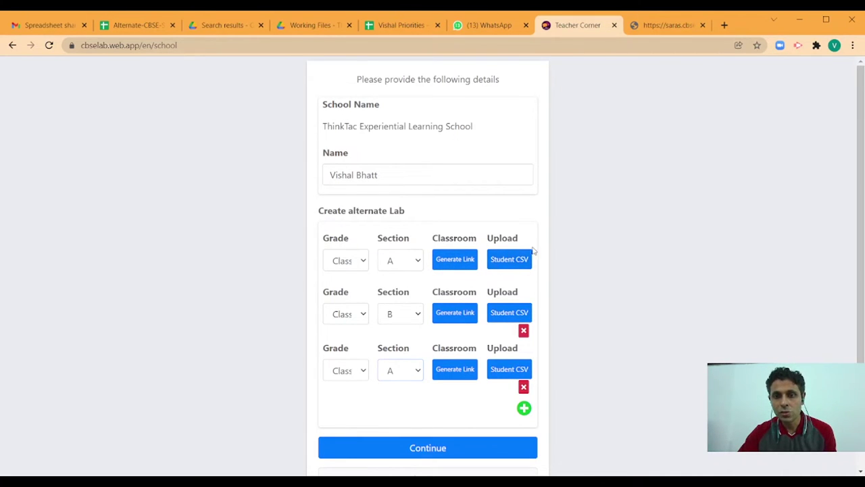
click(449, 261)
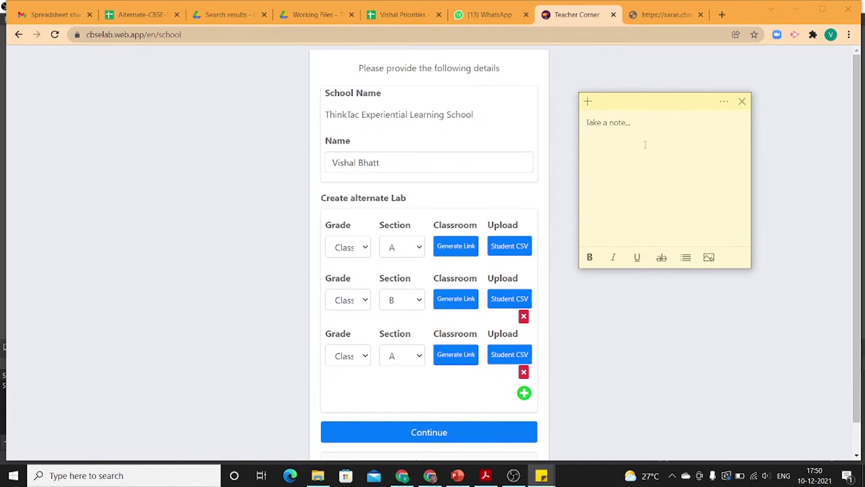
Paste the first class link into the sticky note labelled '- 10 A'
key(ctrl+v)
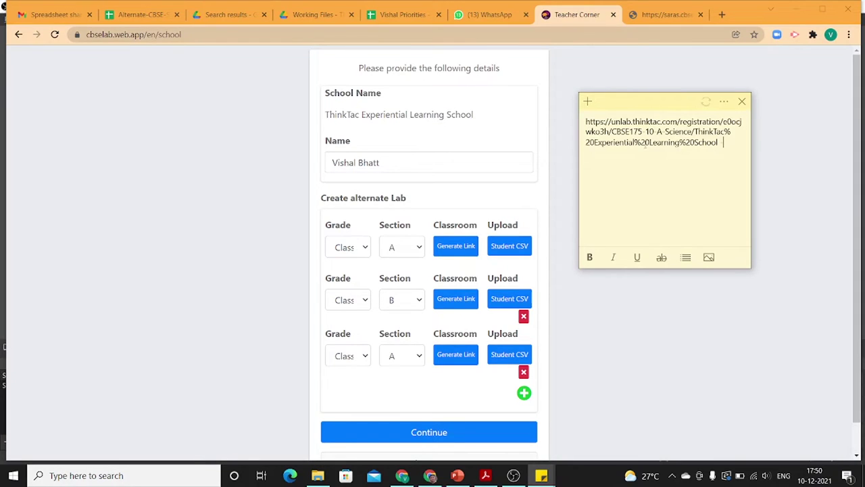
text(- 10 A)
key(Return)
Copy the second class link and paste it into the note labelled '- 10'
click(456, 298)
click(459, 301)
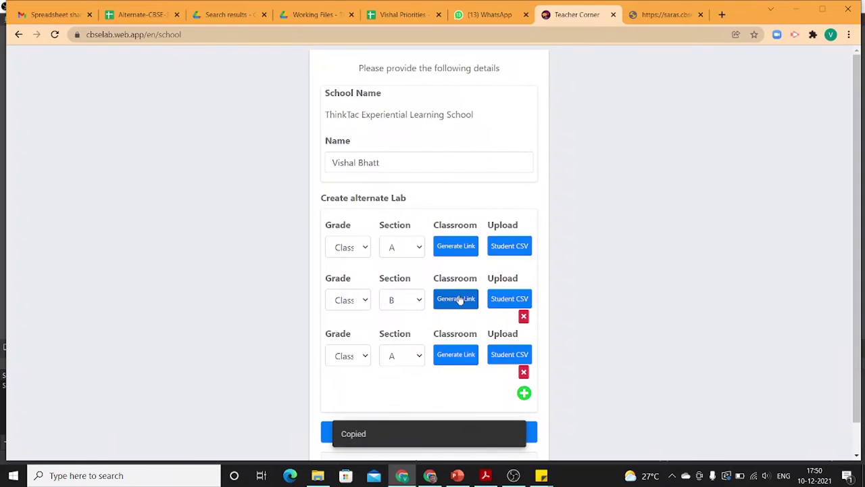
key(alt+Tab)
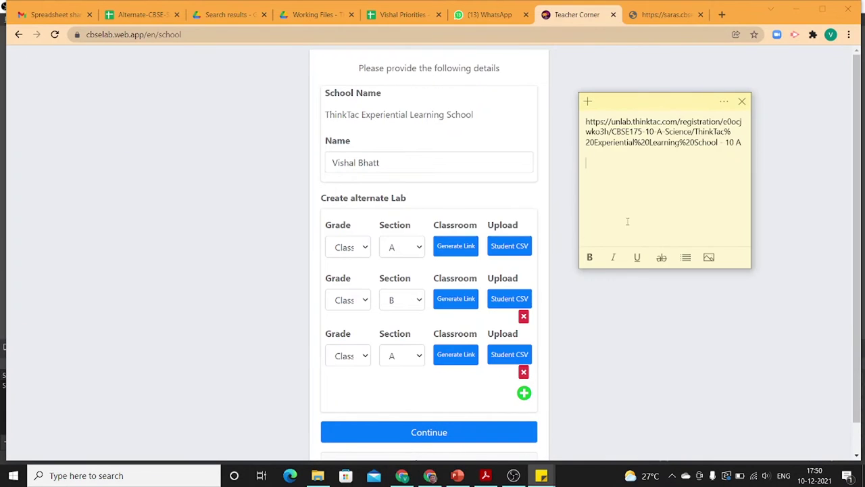
key(ctrl+v)
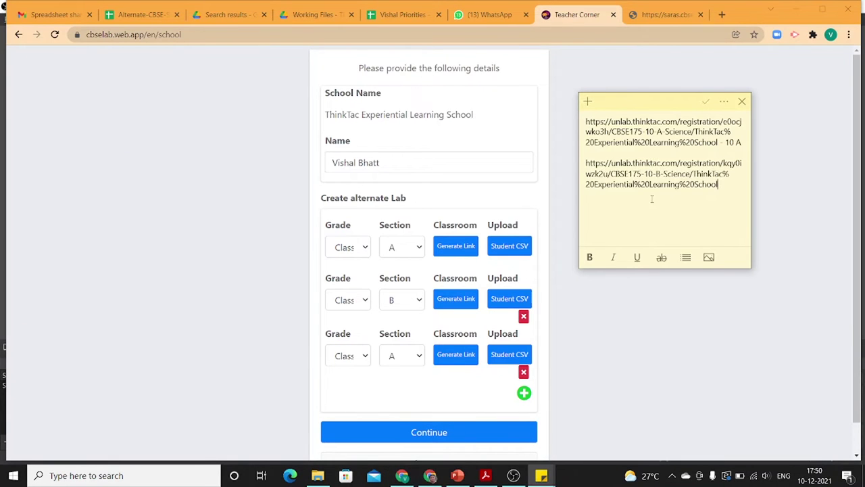
text(- 10 B)
Paste the third class link into the note, then select the 10 B link
key(alt+Tab)
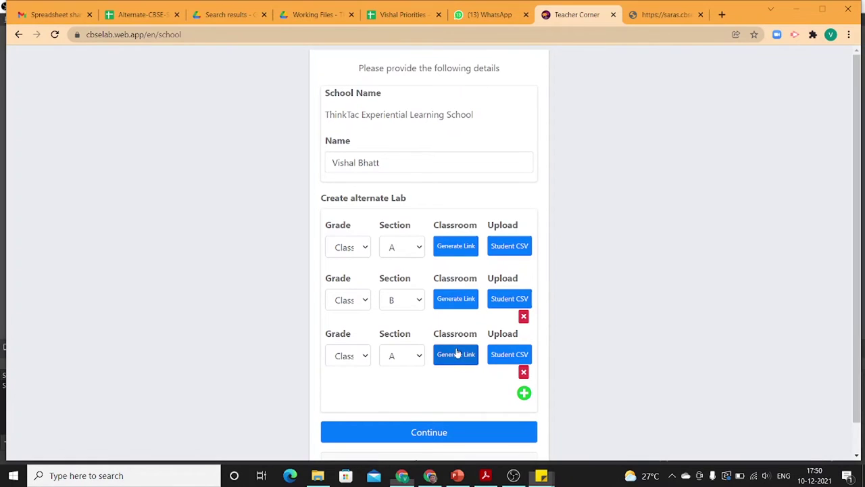
click(464, 352)
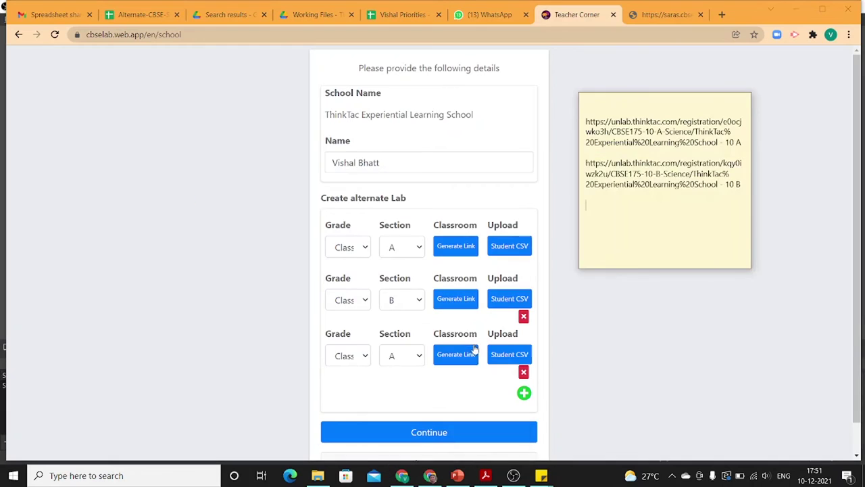
key(alt+Tab)
key(ctrl+v)
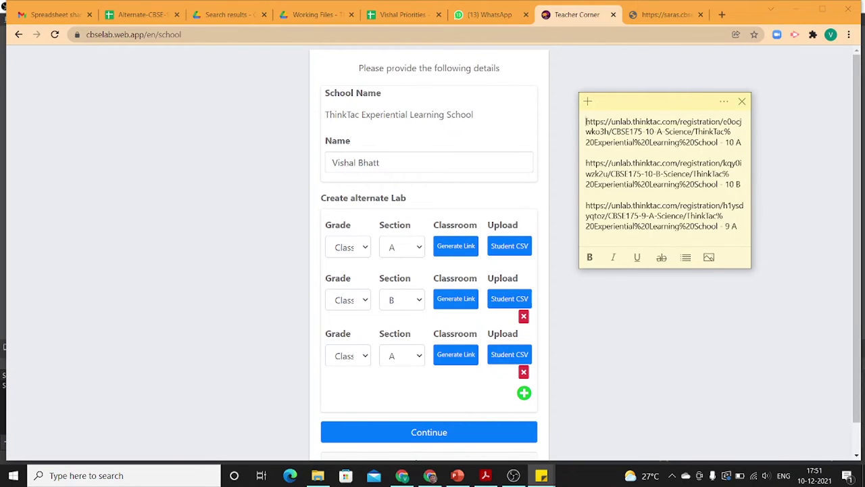
drag(585, 162, 742, 184)
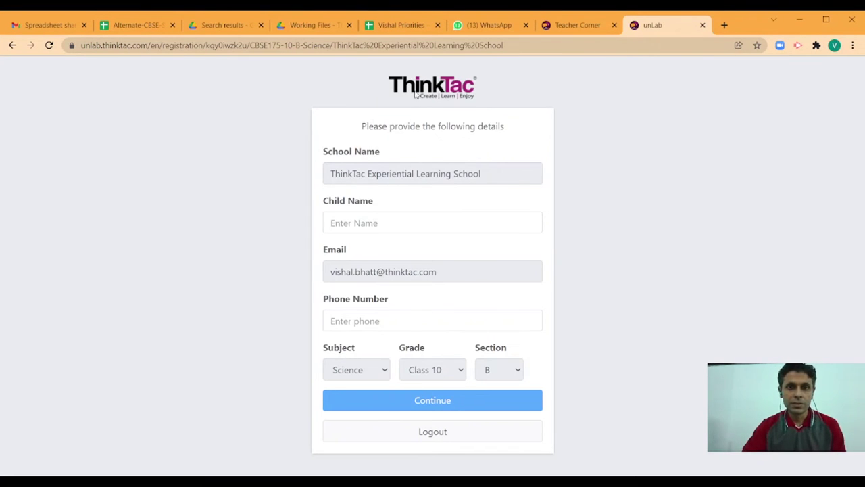
Enter the child's name and phone number for Science Class 10 B and continue
click(371, 223)
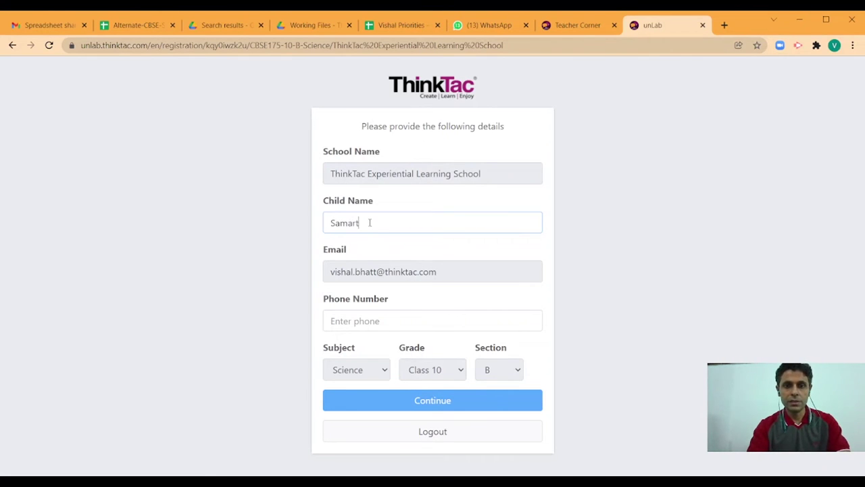
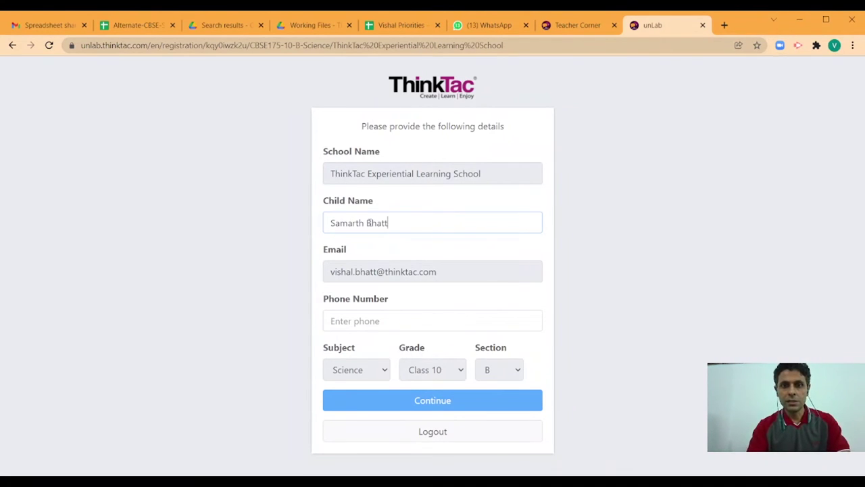
key(Tab)
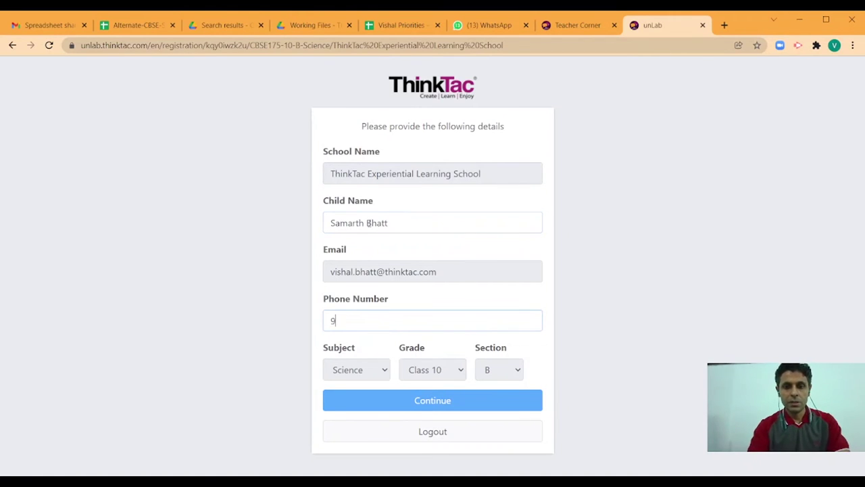
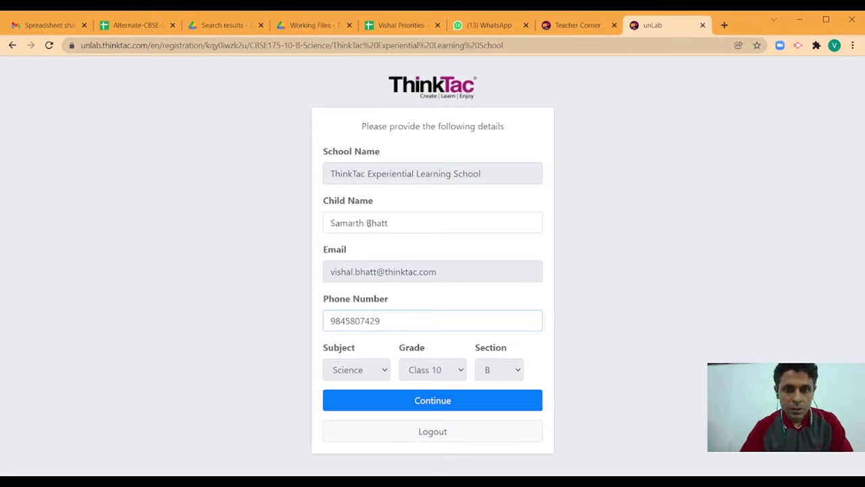
click(589, 363)
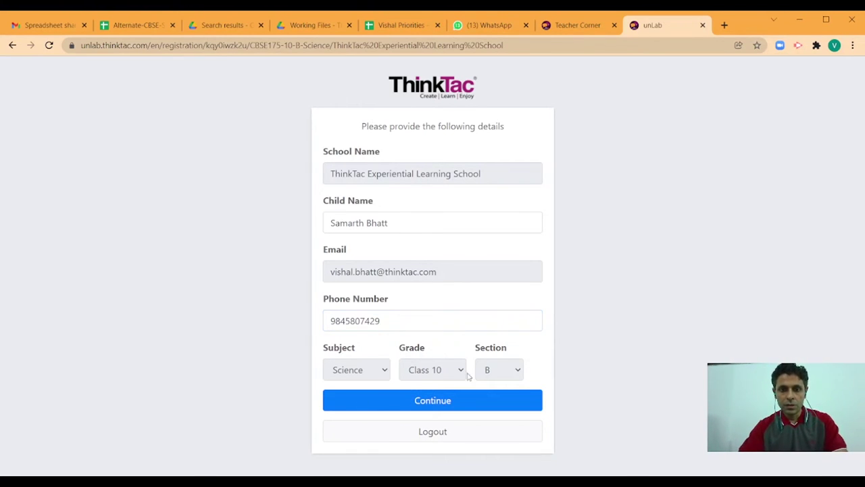
click(440, 400)
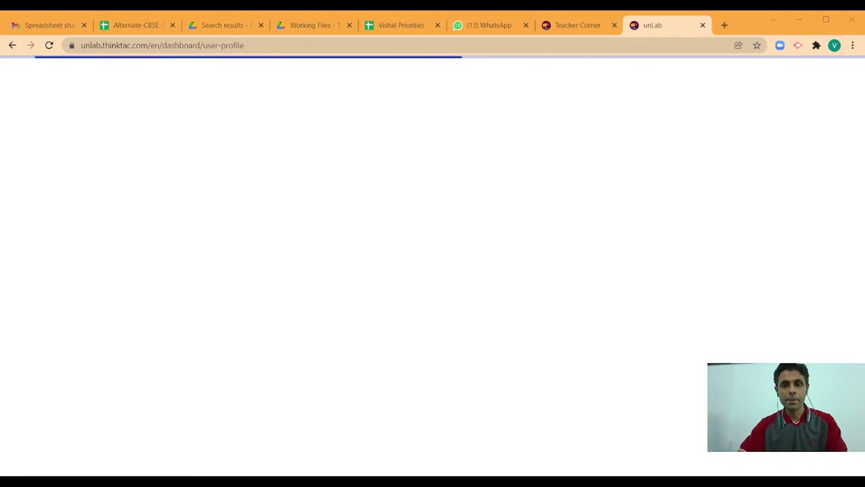
Return to Teacher Corner and download the student CSV template for the first class
key(ctrl+shift+Tab)
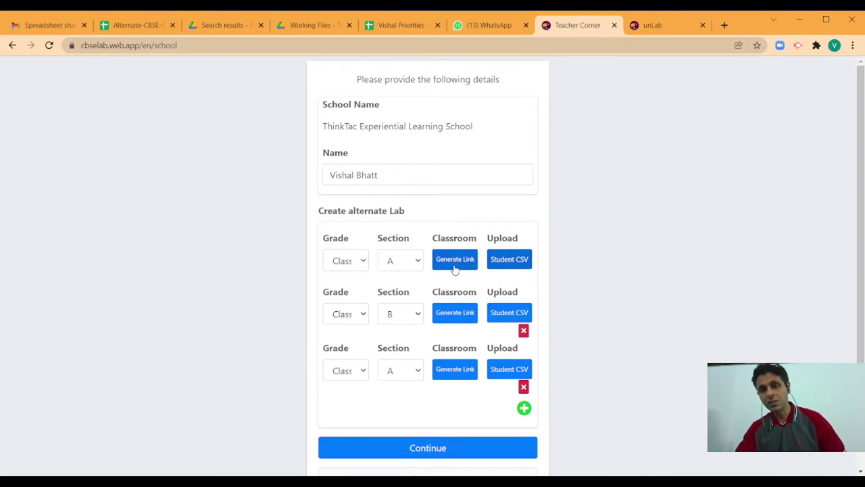
click(518, 264)
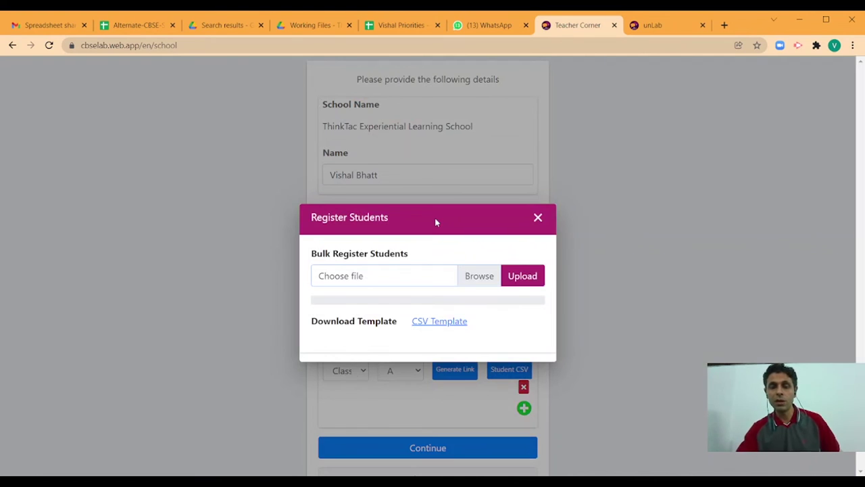
click(429, 323)
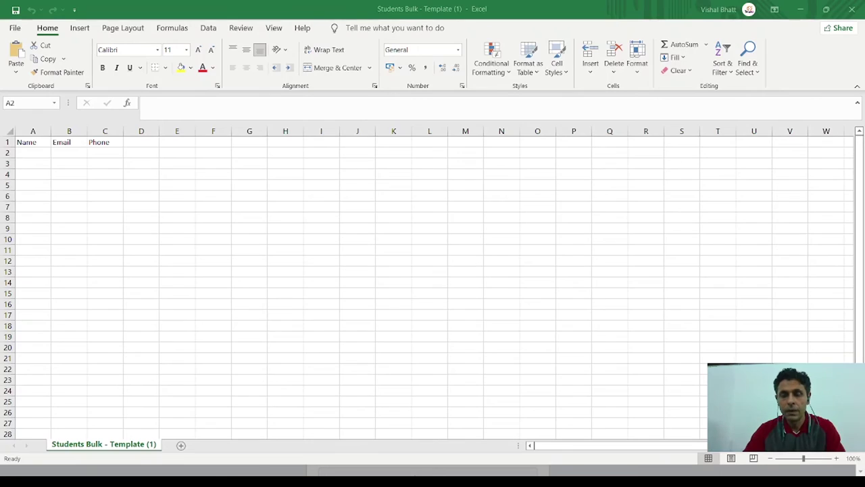
Widen the Name column and enter Test 1 in A2 and Test 2 in A3
key(Down)
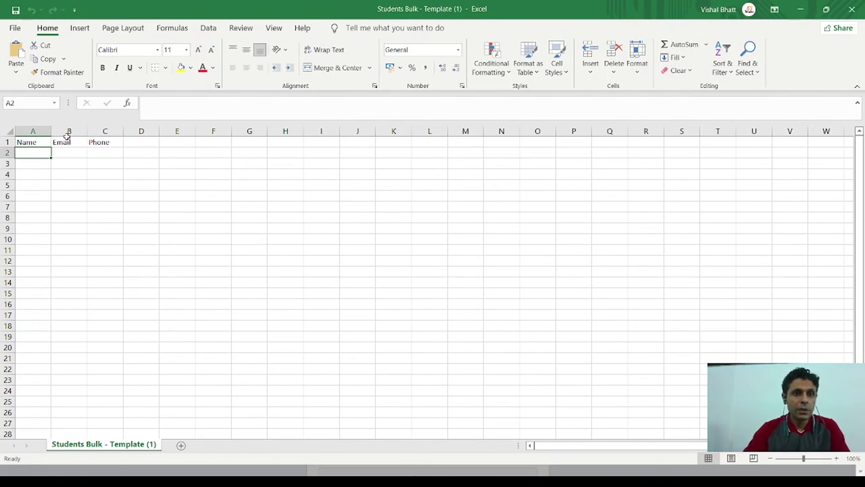
drag(51, 134, 406, 134)
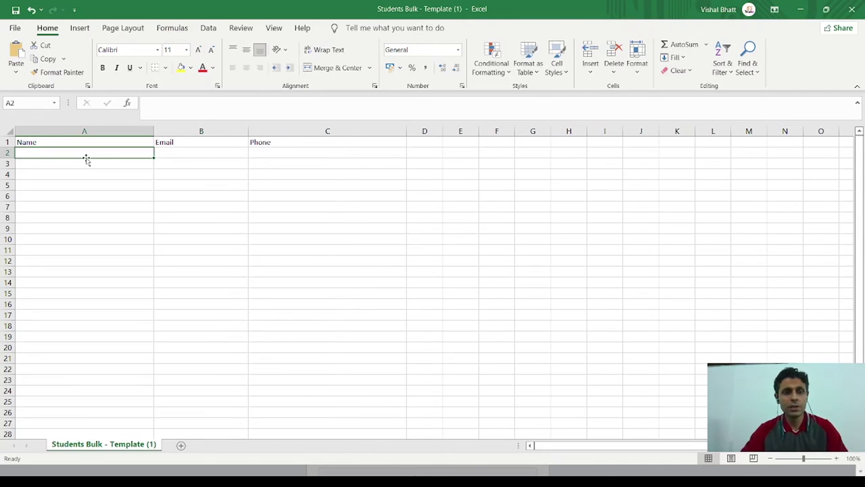
text(Te)
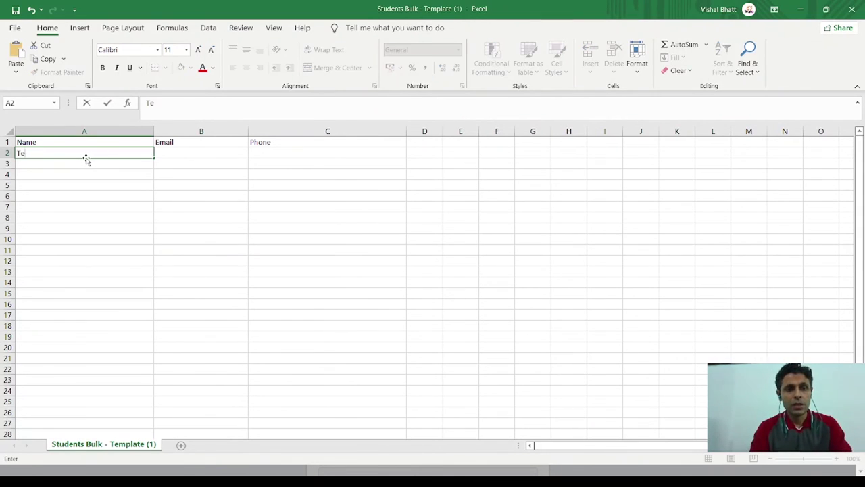
text(st 1)
key(Return)
text(Test 2)
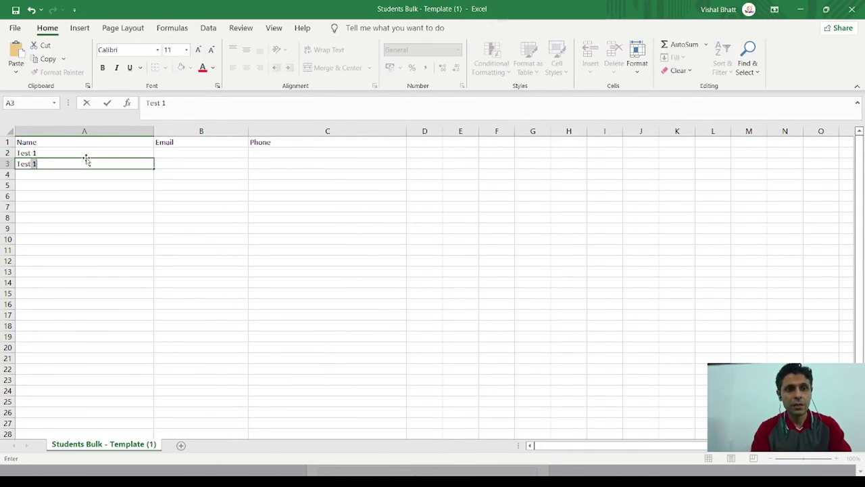
key(Return)
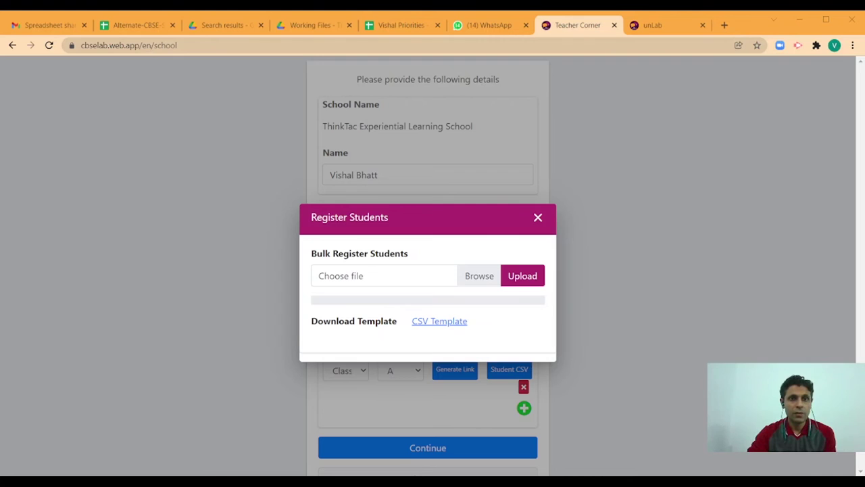
Upload the filled student CSV and submit the school's class setup
click(529, 280)
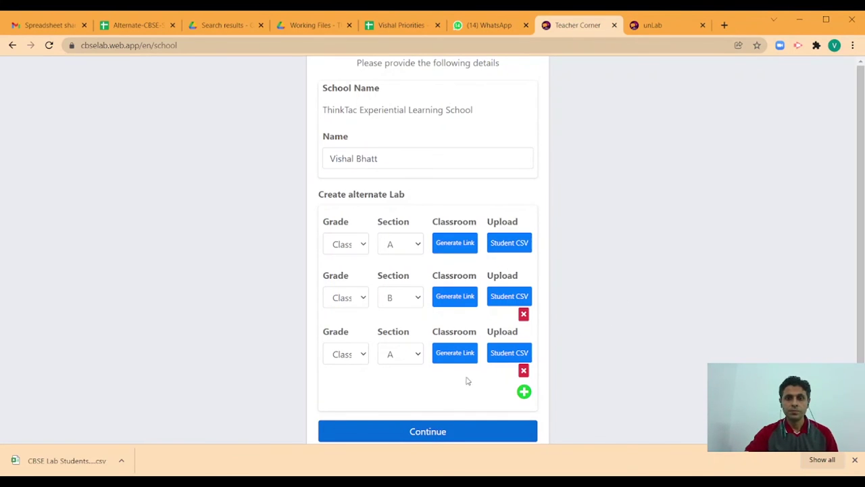
click(432, 432)
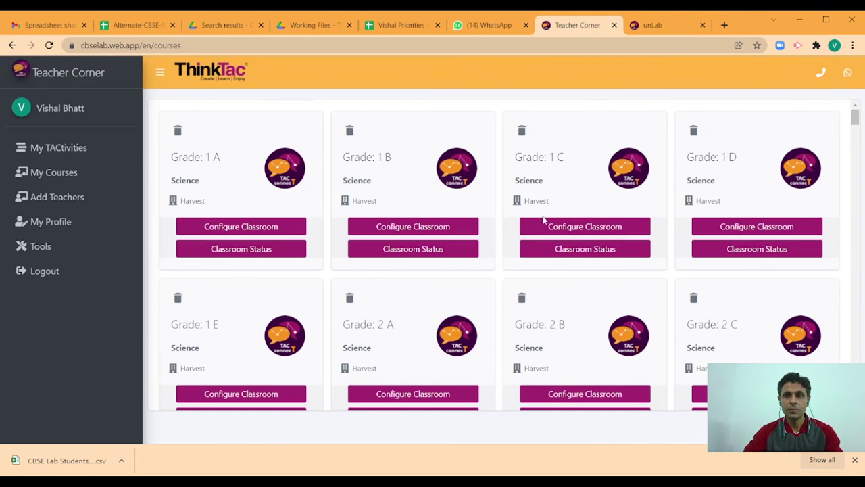
Sign in with another Google account and go to cbselab.web.app/register
scroll(545, 224, down, 4)
scroll(545, 224, down, 8)
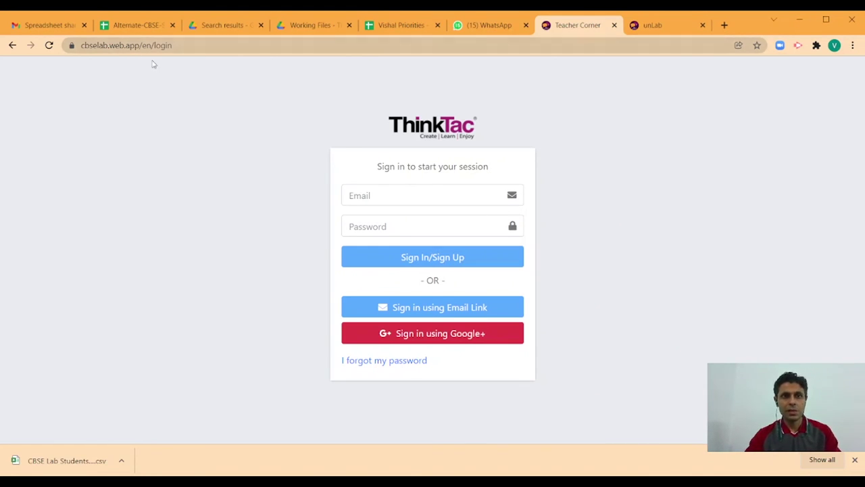
click(492, 333)
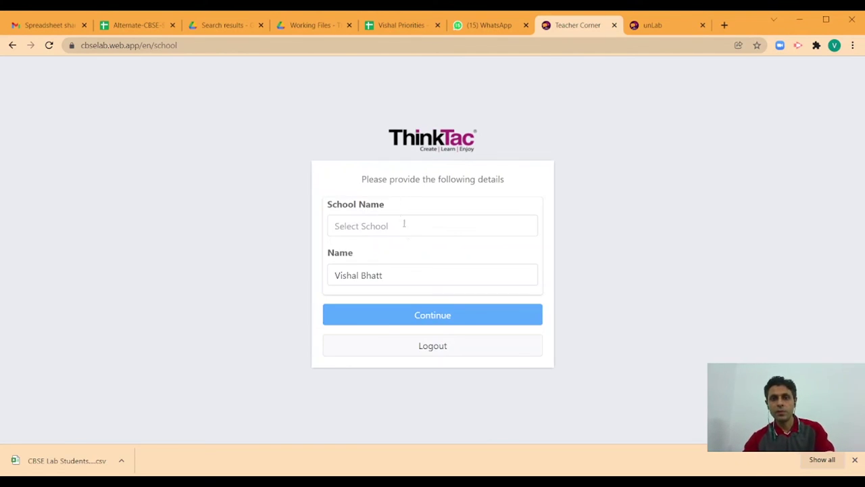
click(233, 47)
text(cbsela)
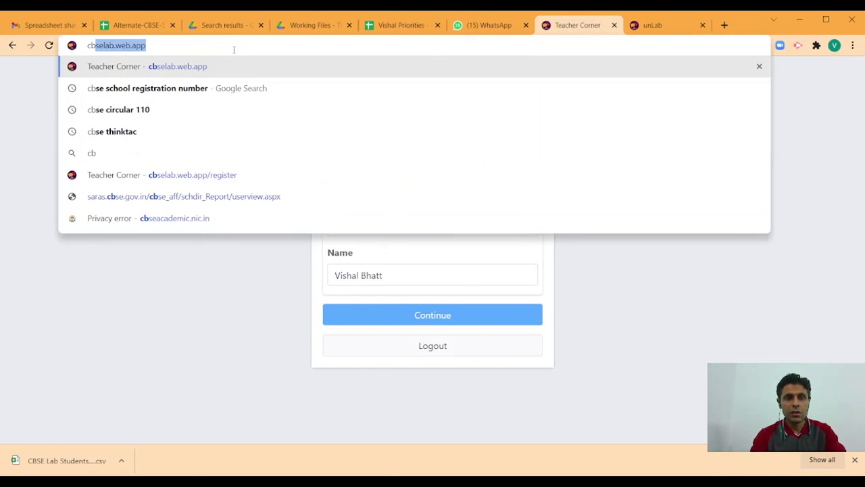
text(b.web.app)
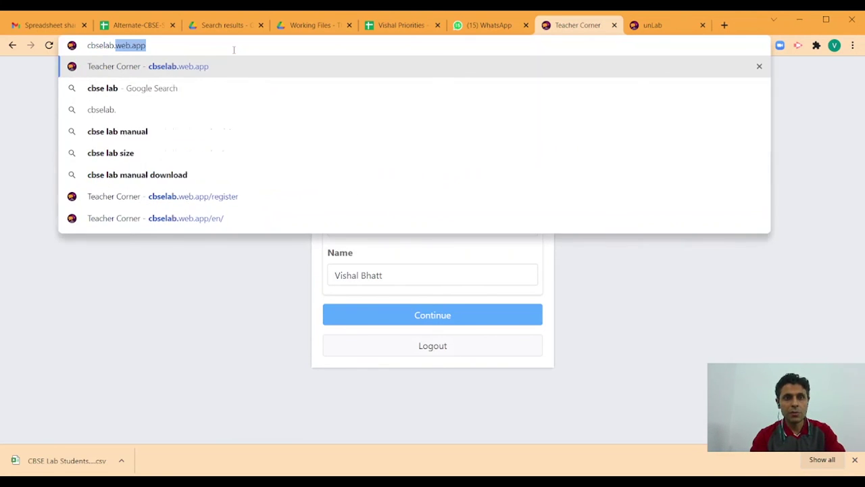
text(/register)
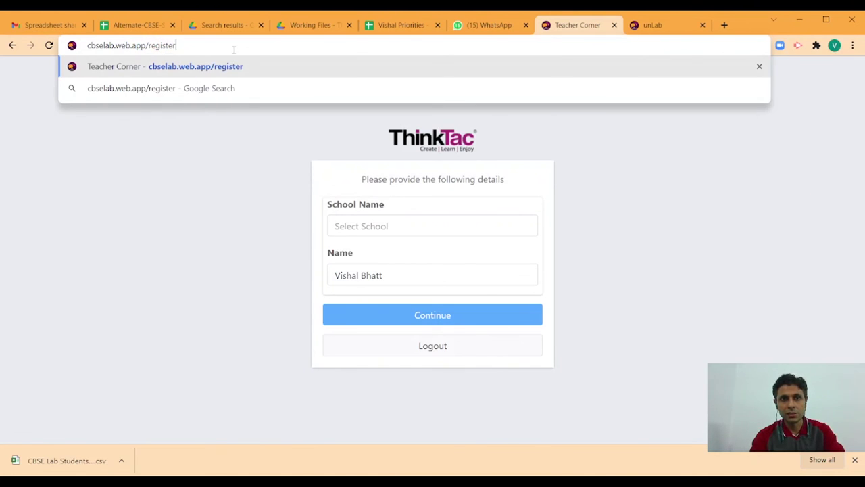
key(Return)
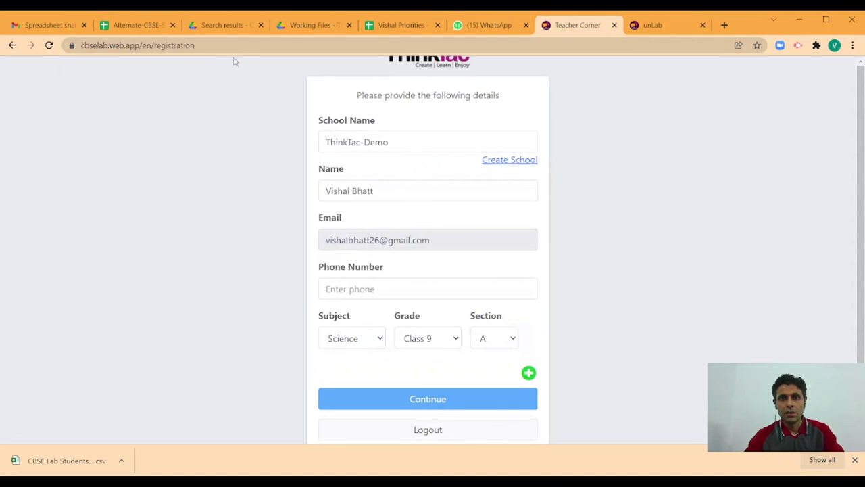
Replace the ThinkTac-Demo school name with ThinkTac Experiential Learning School
click(400, 144)
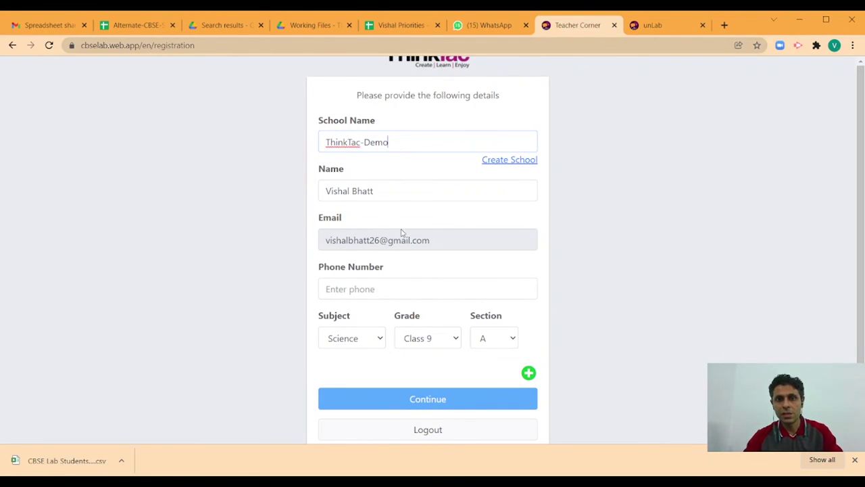
drag(403, 142, 305, 144)
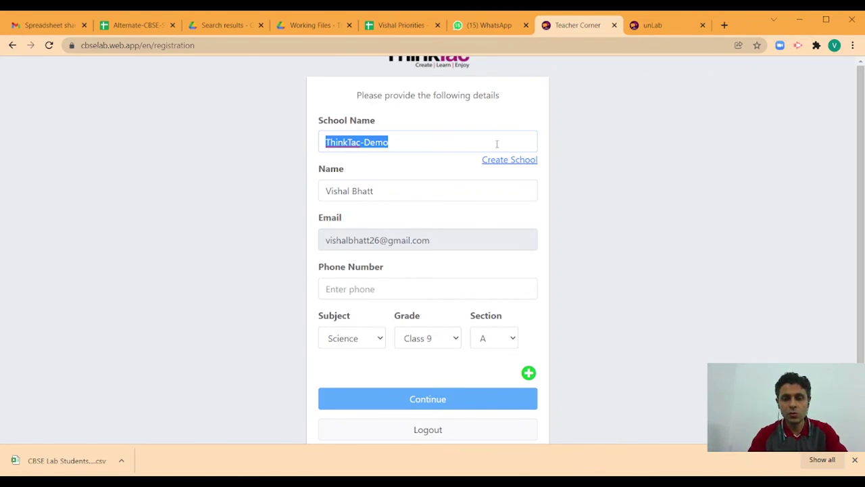
text(Think)
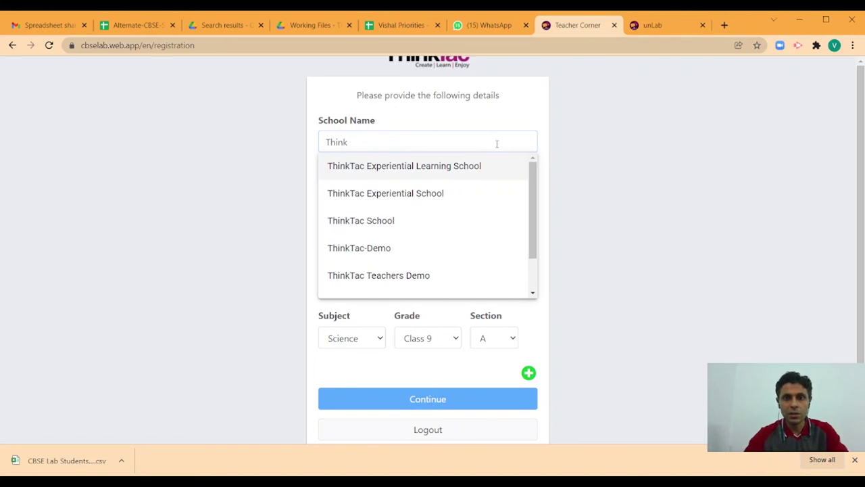
click(477, 166)
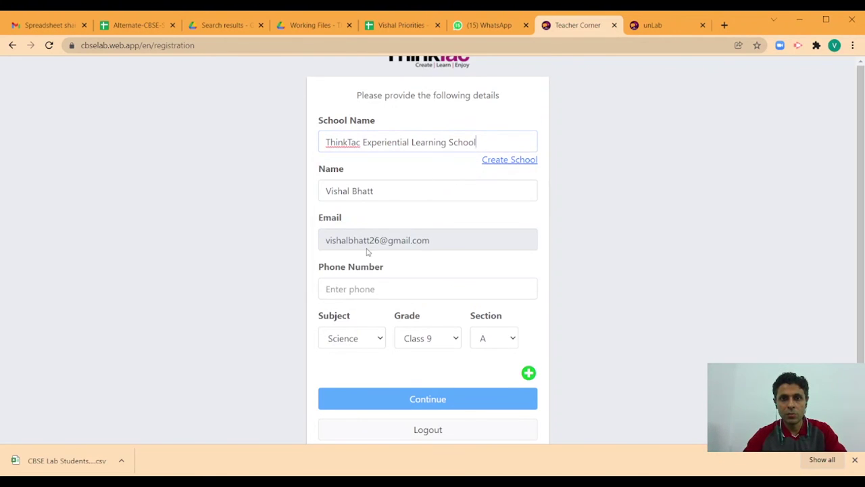
Fill the phone number without its leading 0, choose Class 10 section B, and continue
click(370, 292)
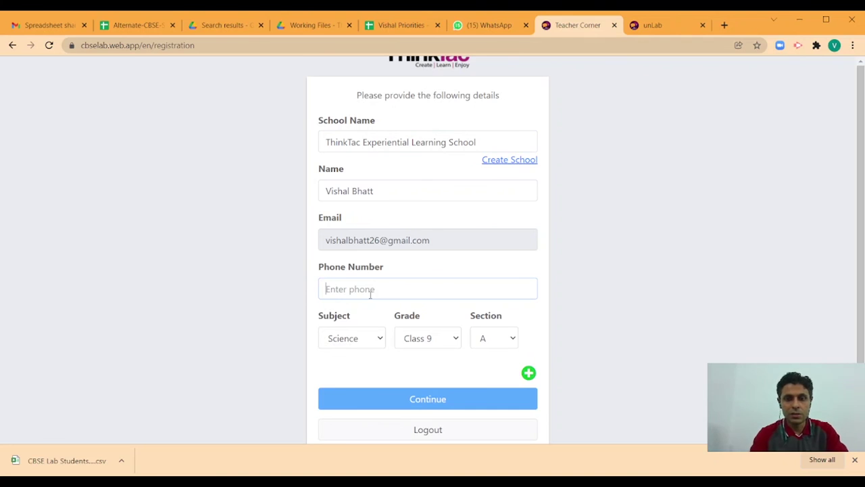
click(347, 315)
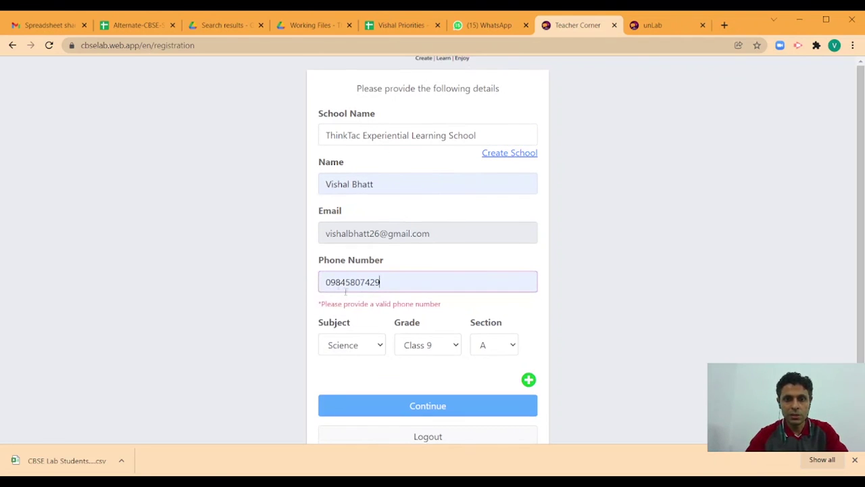
key(BackSpace)
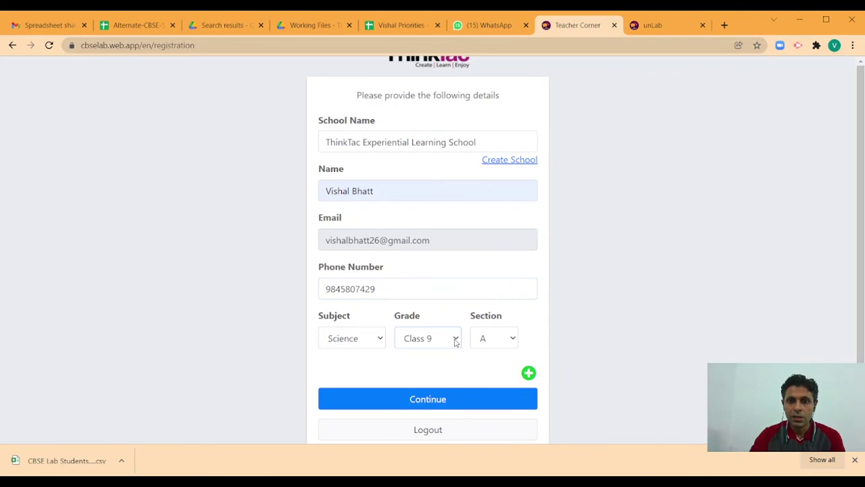
click(437, 367)
click(515, 341)
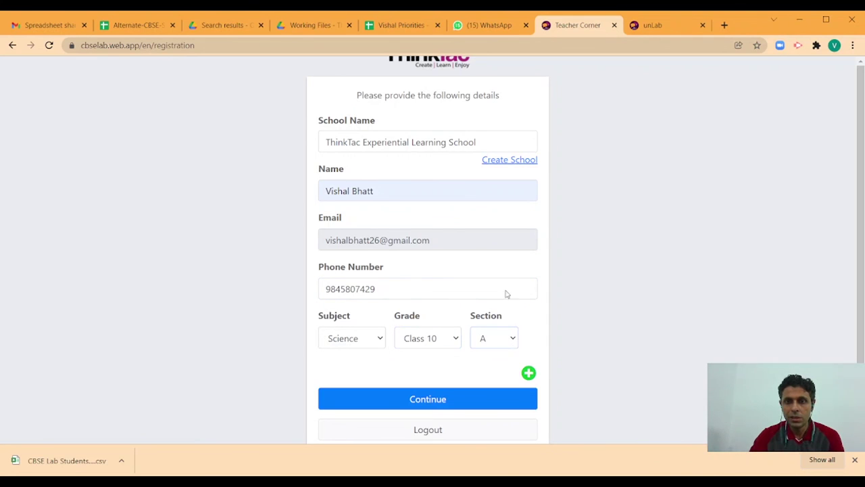
click(491, 112)
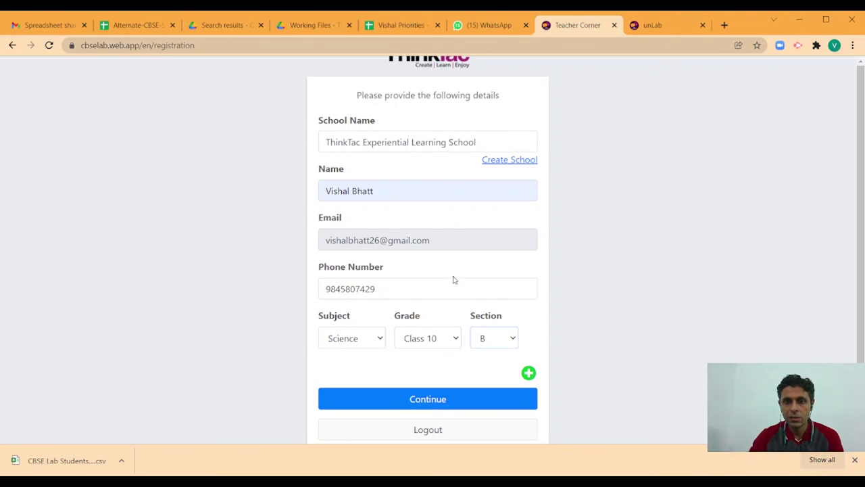
click(441, 398)
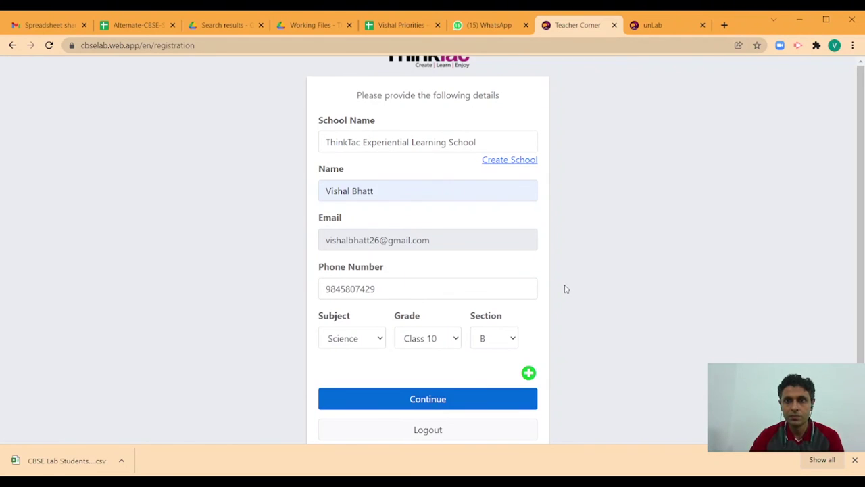